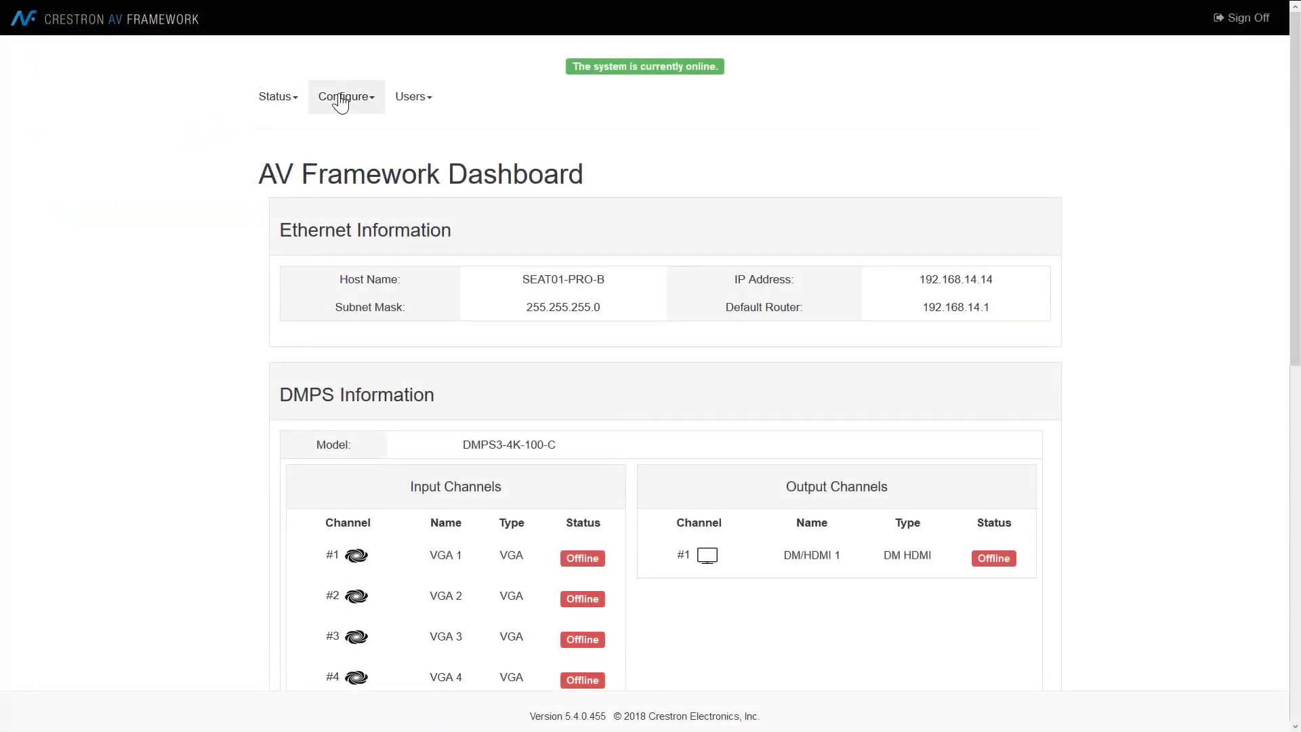
Open the Configure menu on the AV Framework dashboard to list the configuration pages.
click(339, 98)
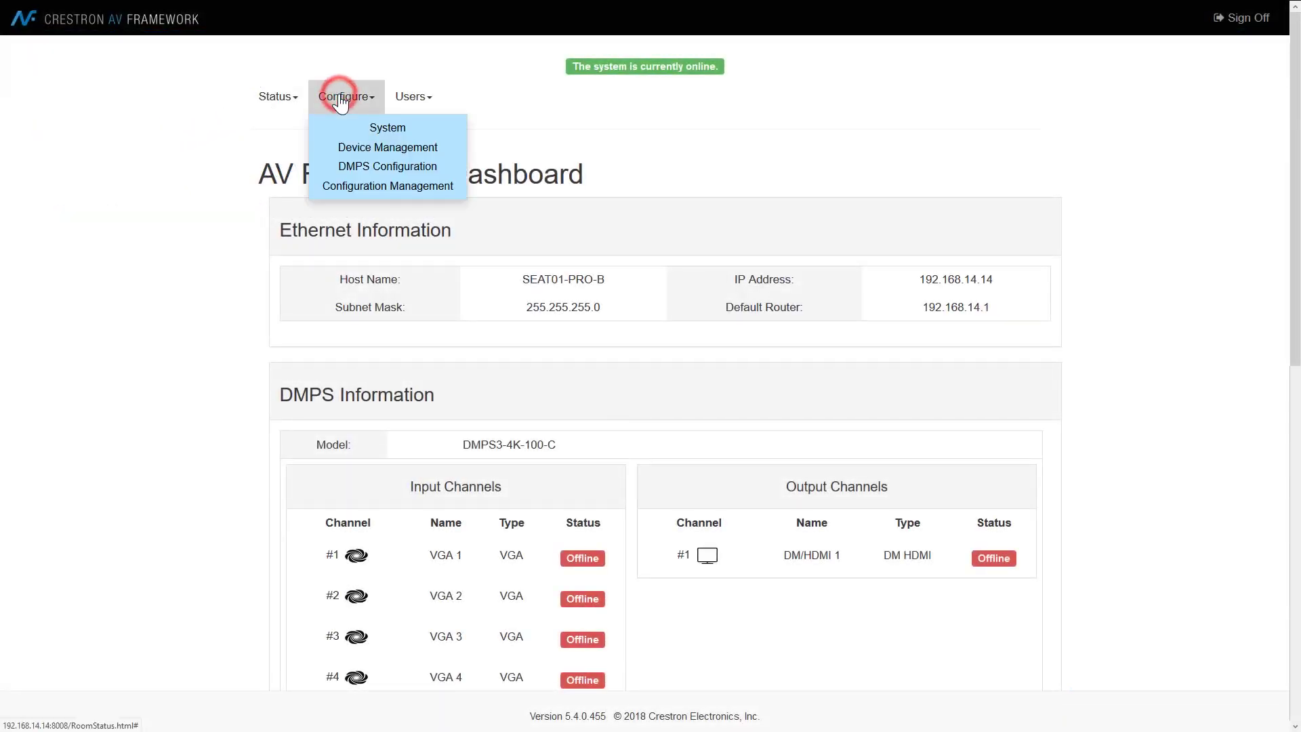
Enable Crestron Fusion for room Student00-DMPS (IPID 07, scheduling on) and accept going offline.
click(372, 128)
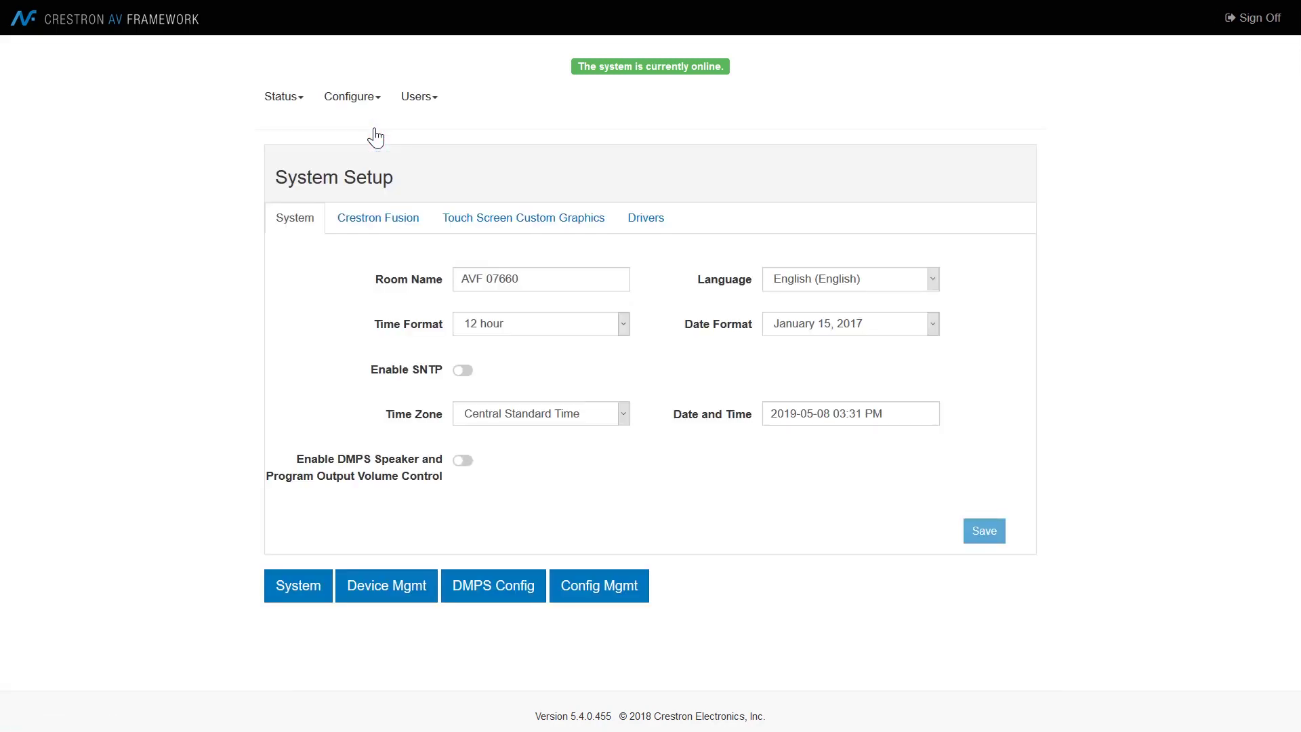
click(371, 222)
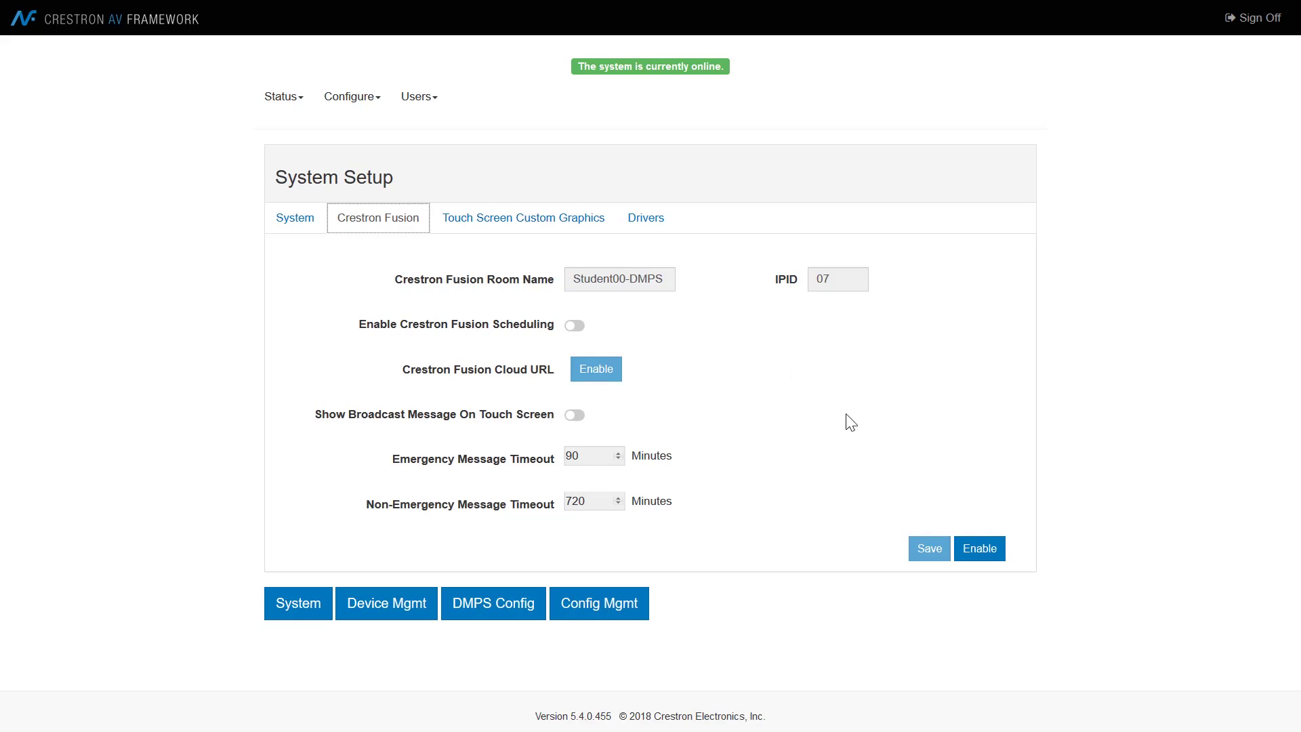
click(974, 554)
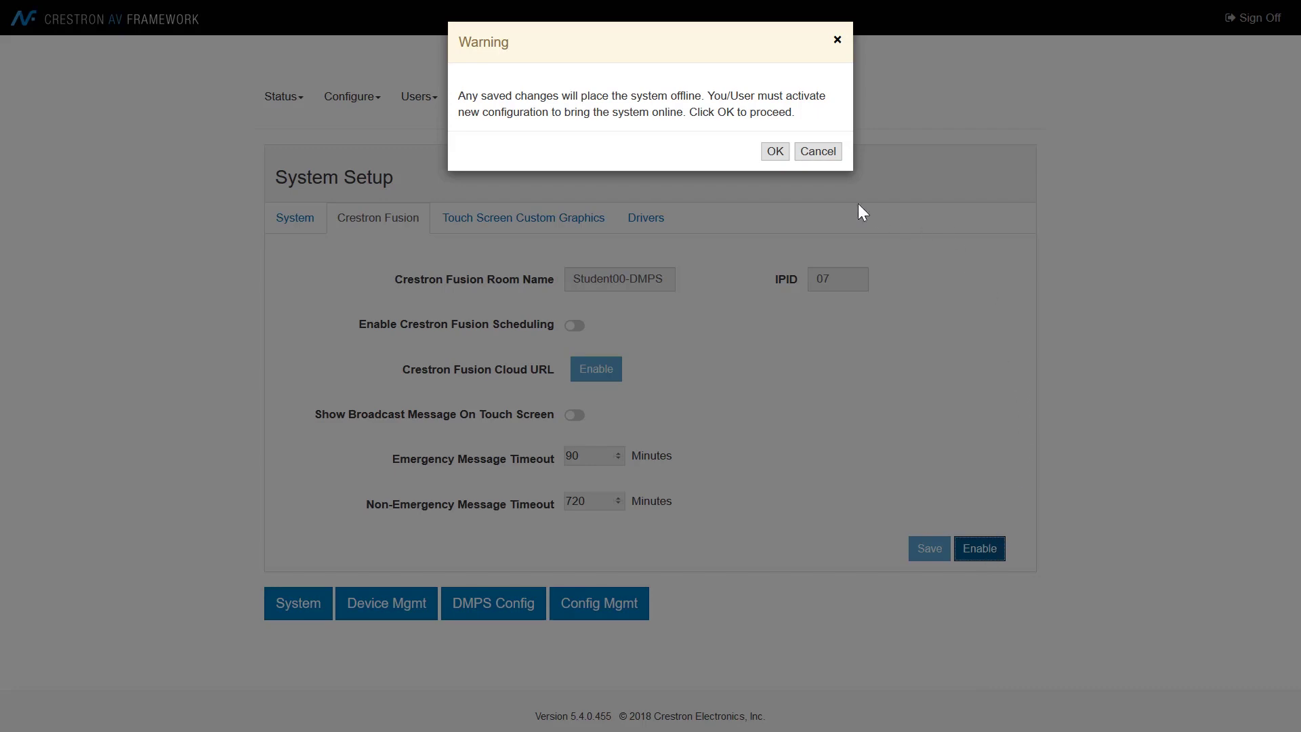
click(775, 151)
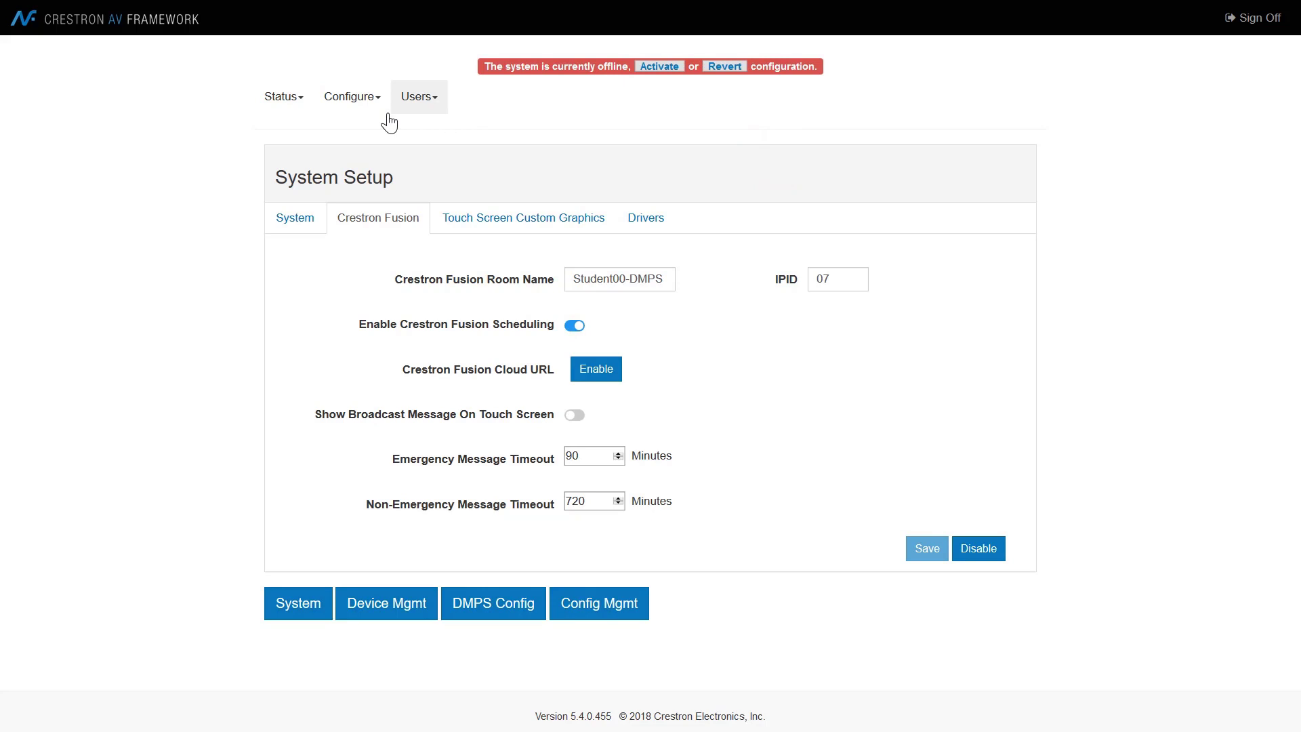
click(346, 102)
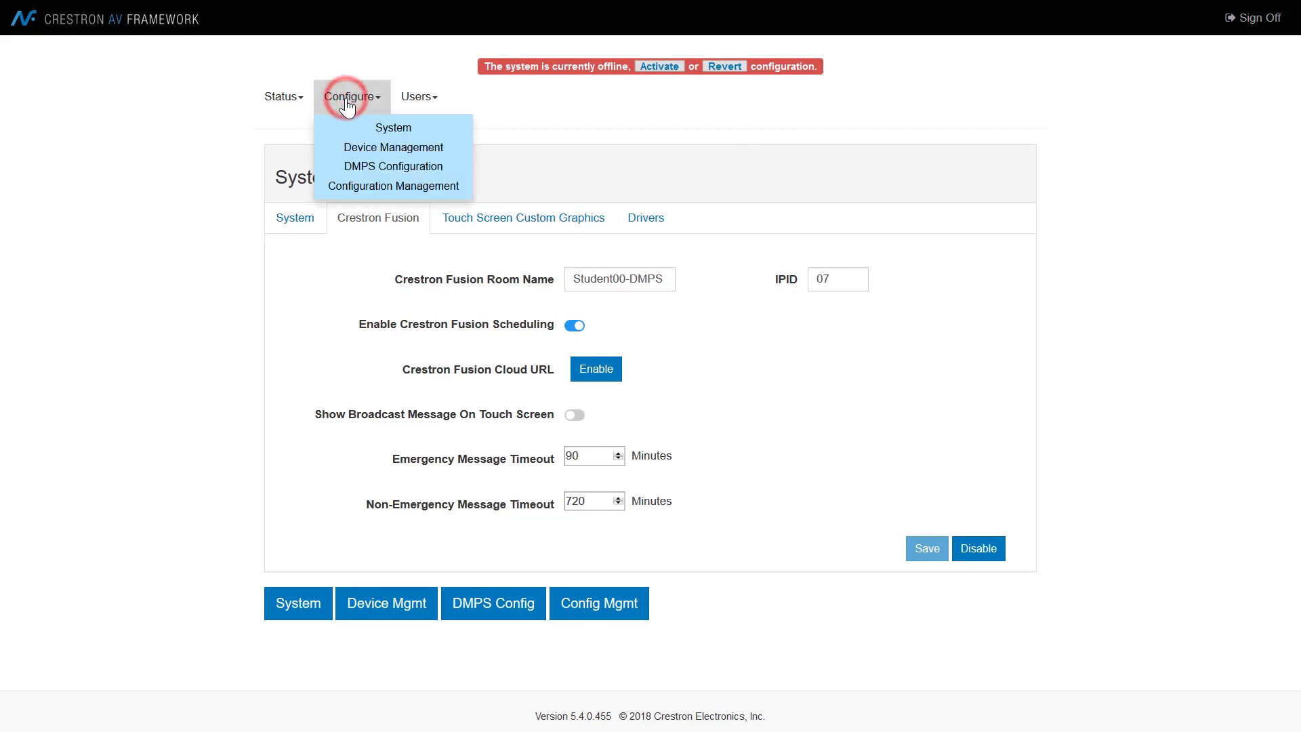
Activate the saved configuration in Configuration Management and confirm the warning.
click(387, 187)
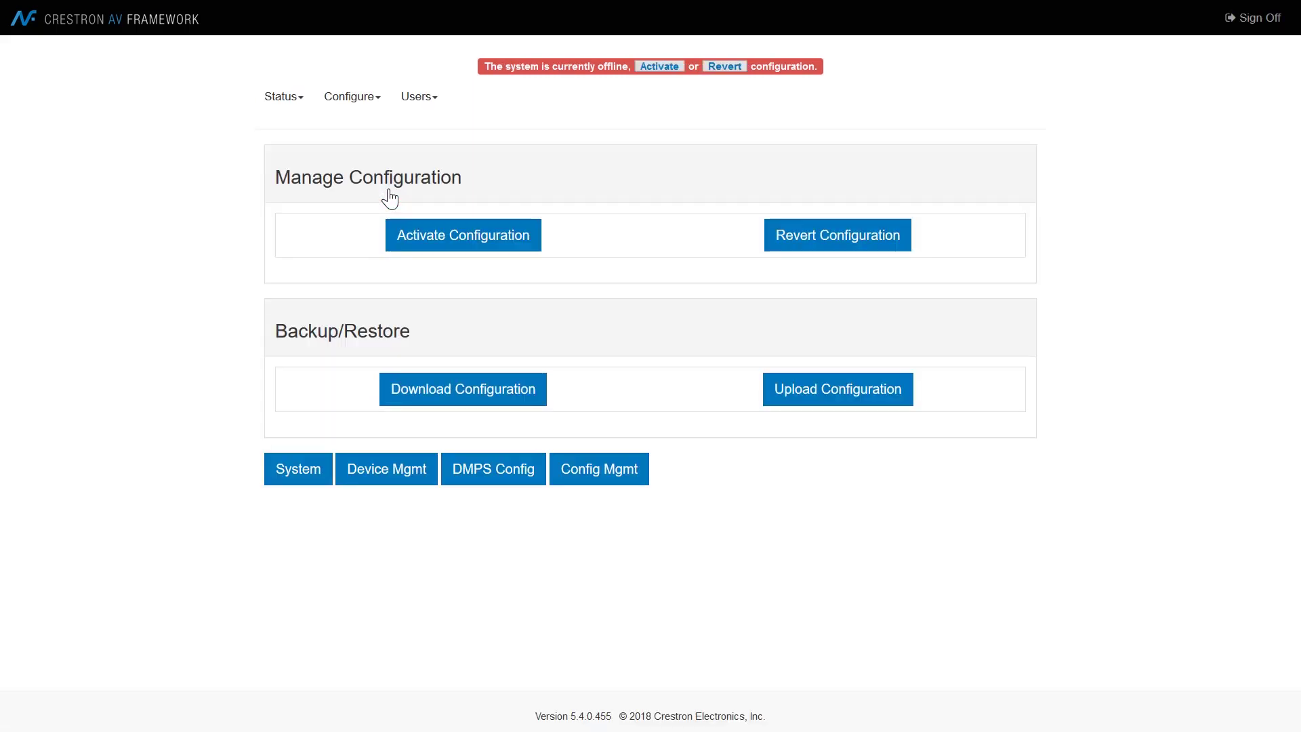
click(446, 241)
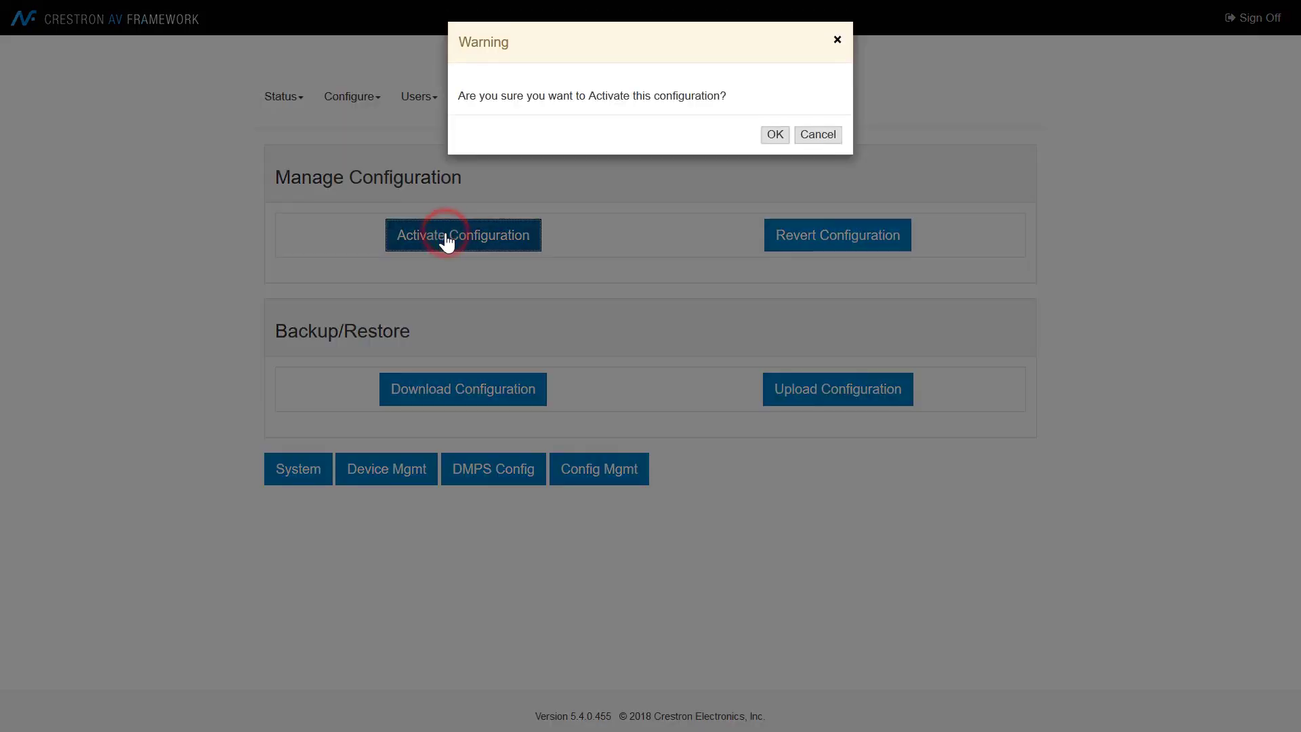
click(773, 136)
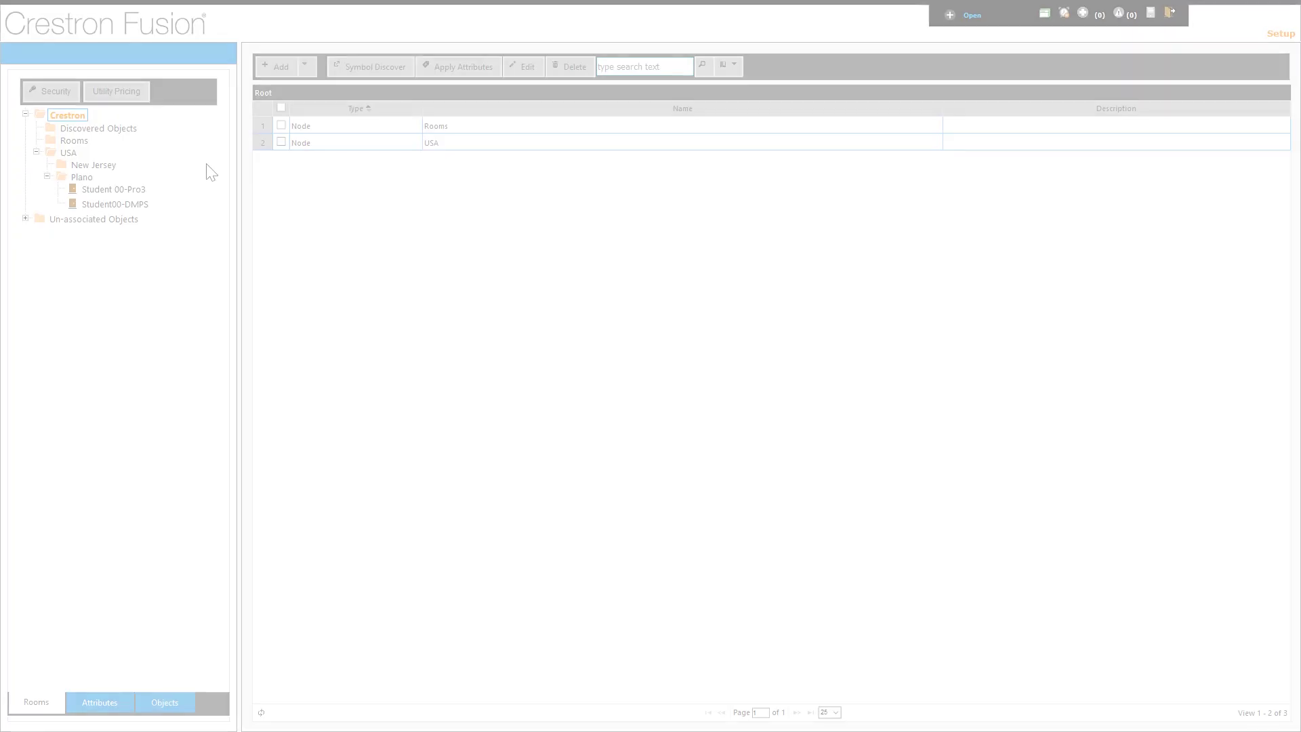
Show the Student00-DMPS room's contents under Plano, including its IPID 07 symbol.
click(81, 178)
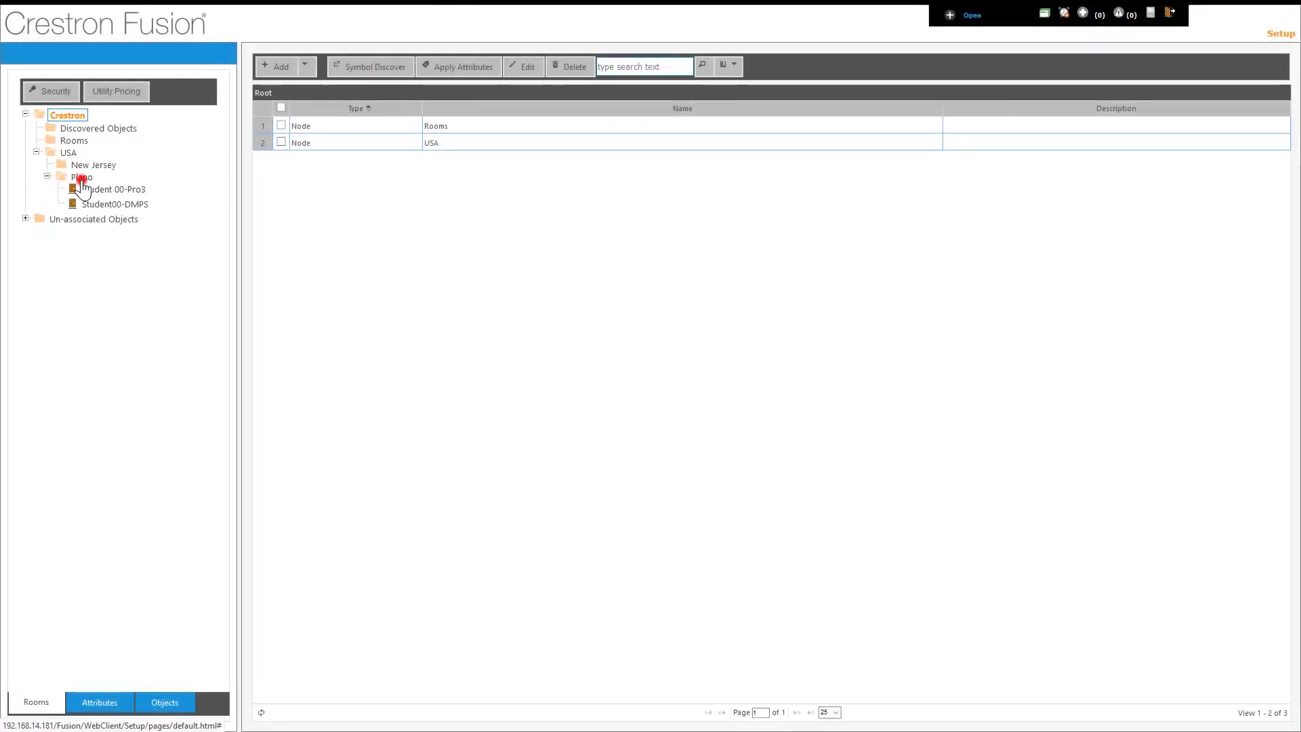
click(107, 204)
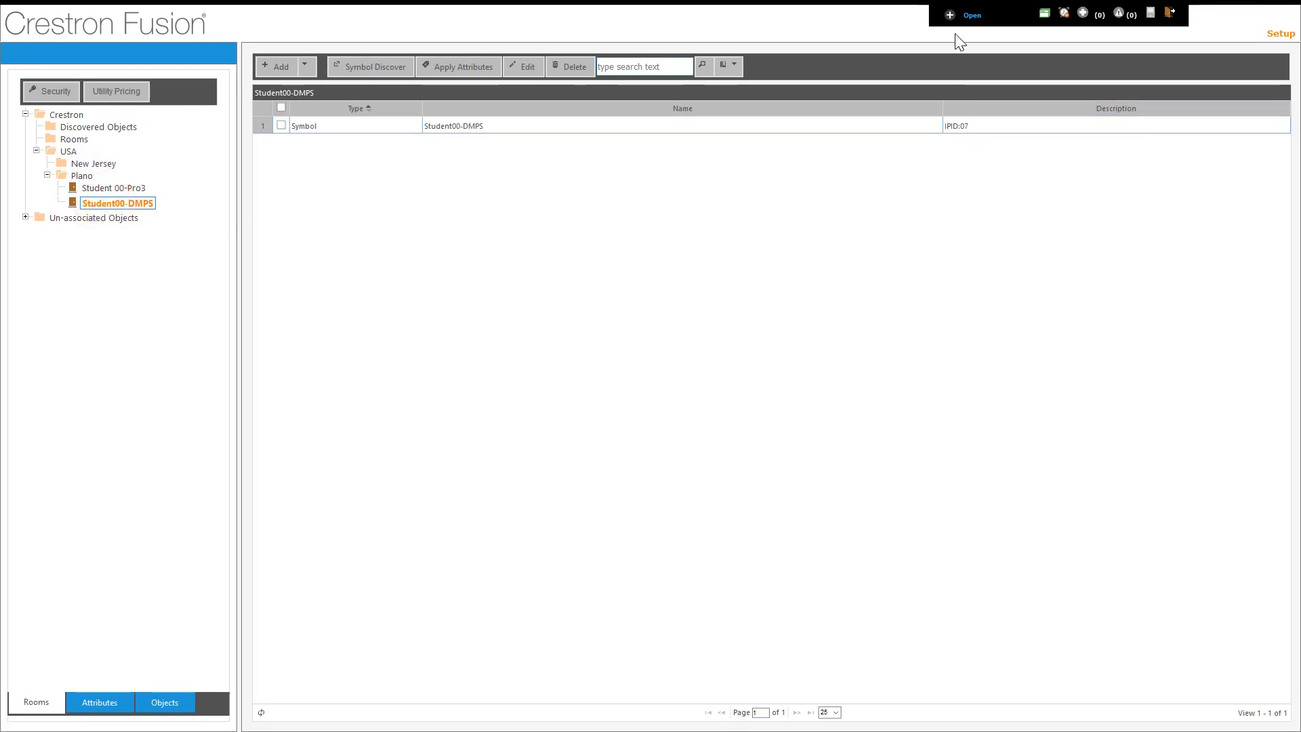
click(969, 17)
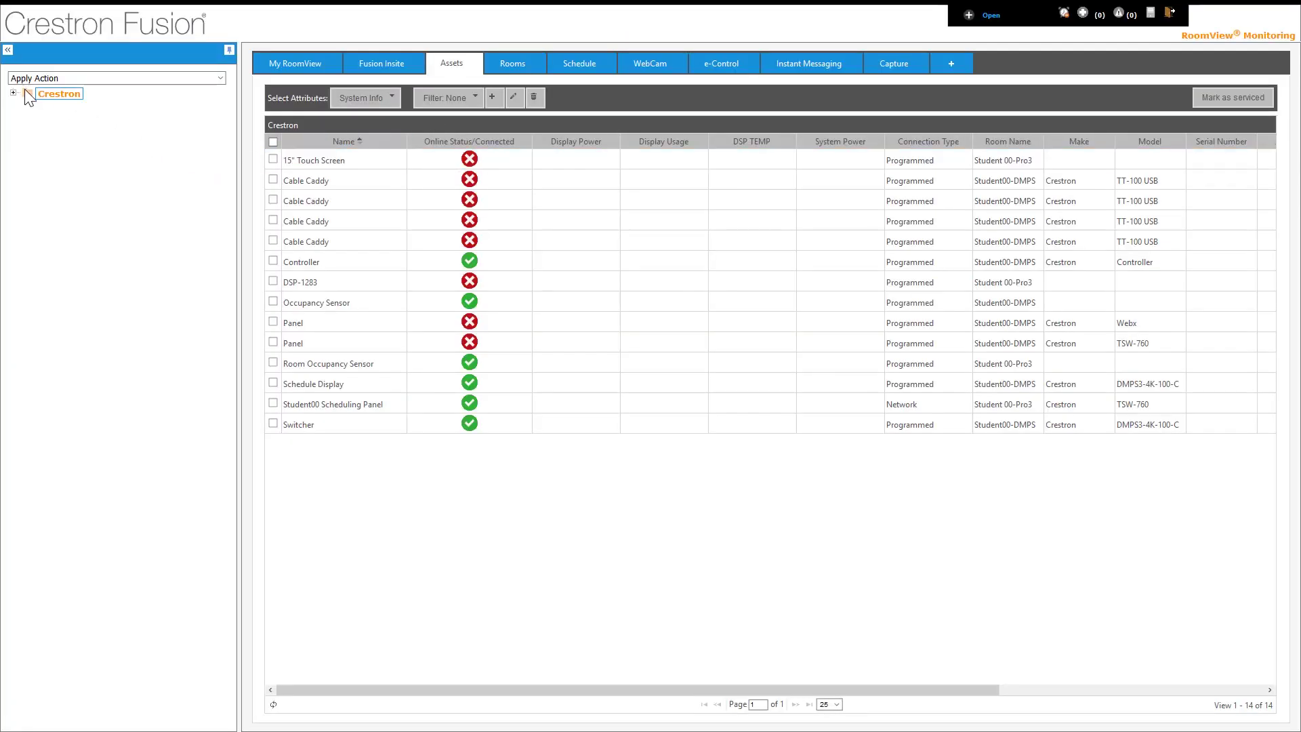
Expand Crestron > USA > Plano in Assets and show only Student00-DMPS's assets.
click(13, 93)
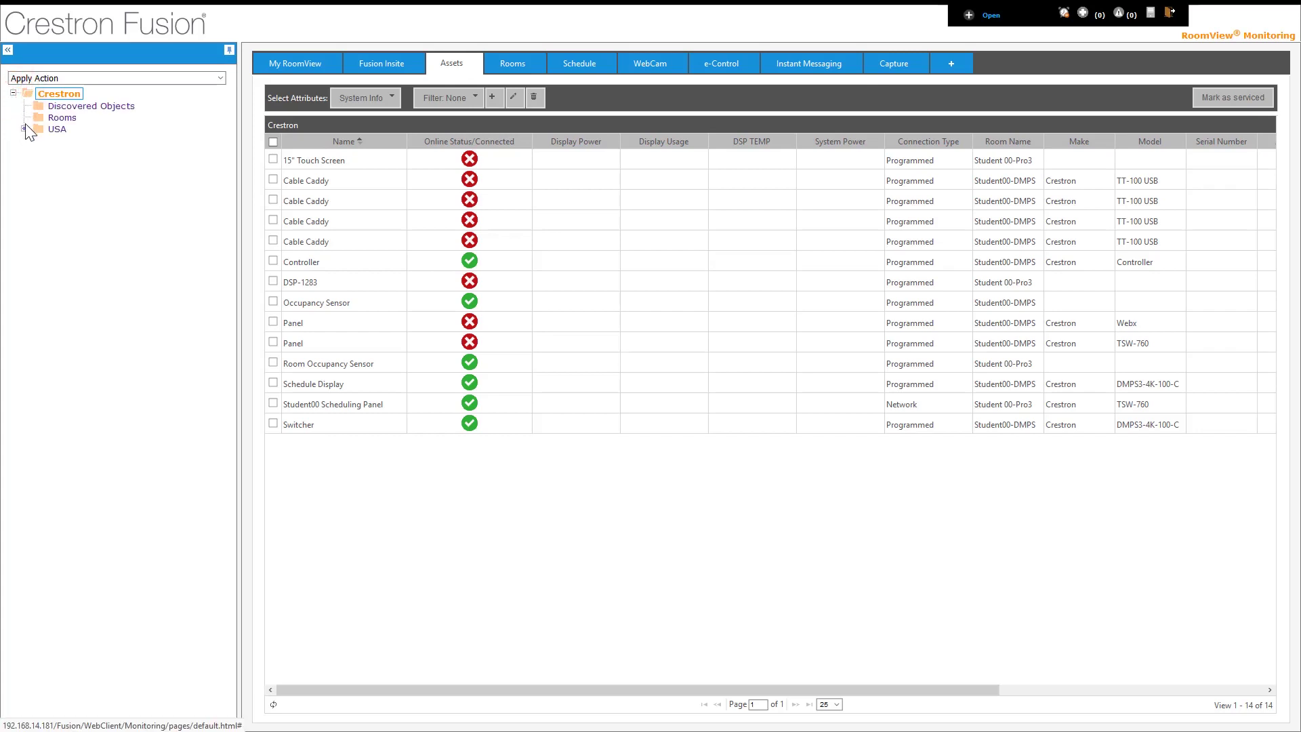
click(24, 129)
click(35, 152)
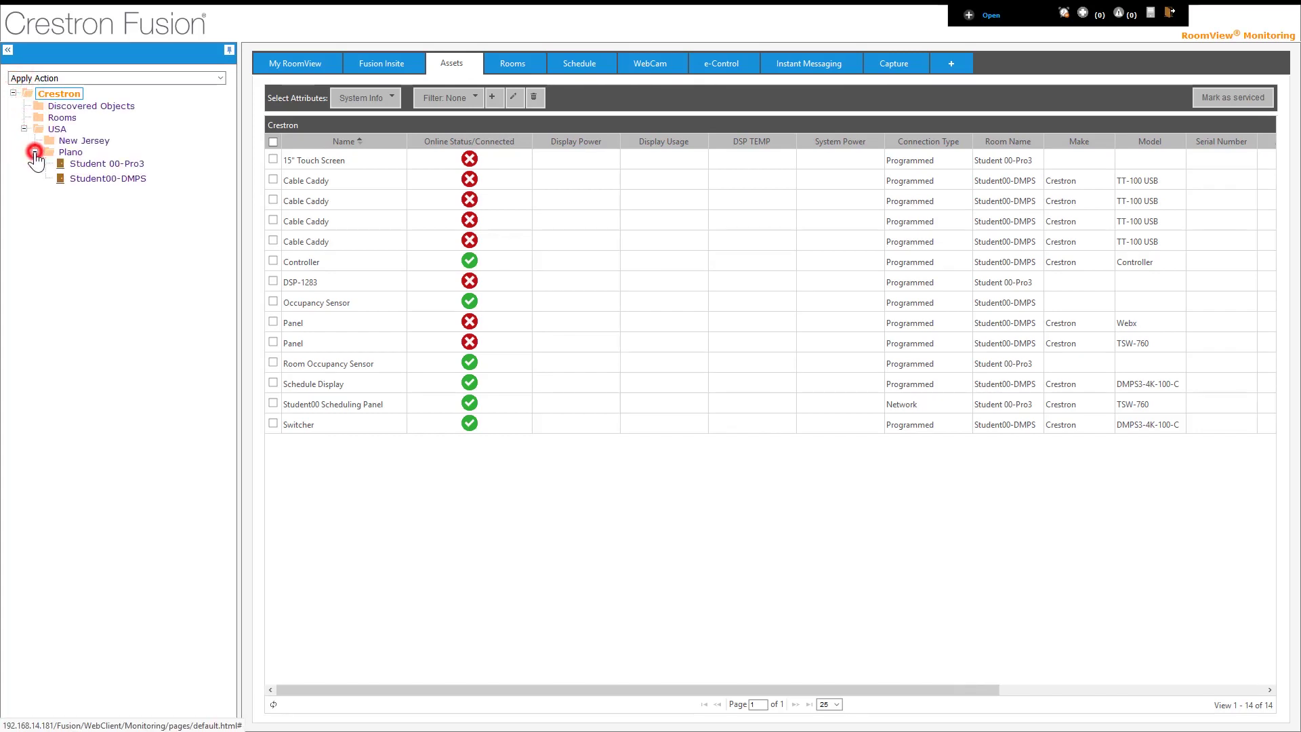
click(95, 179)
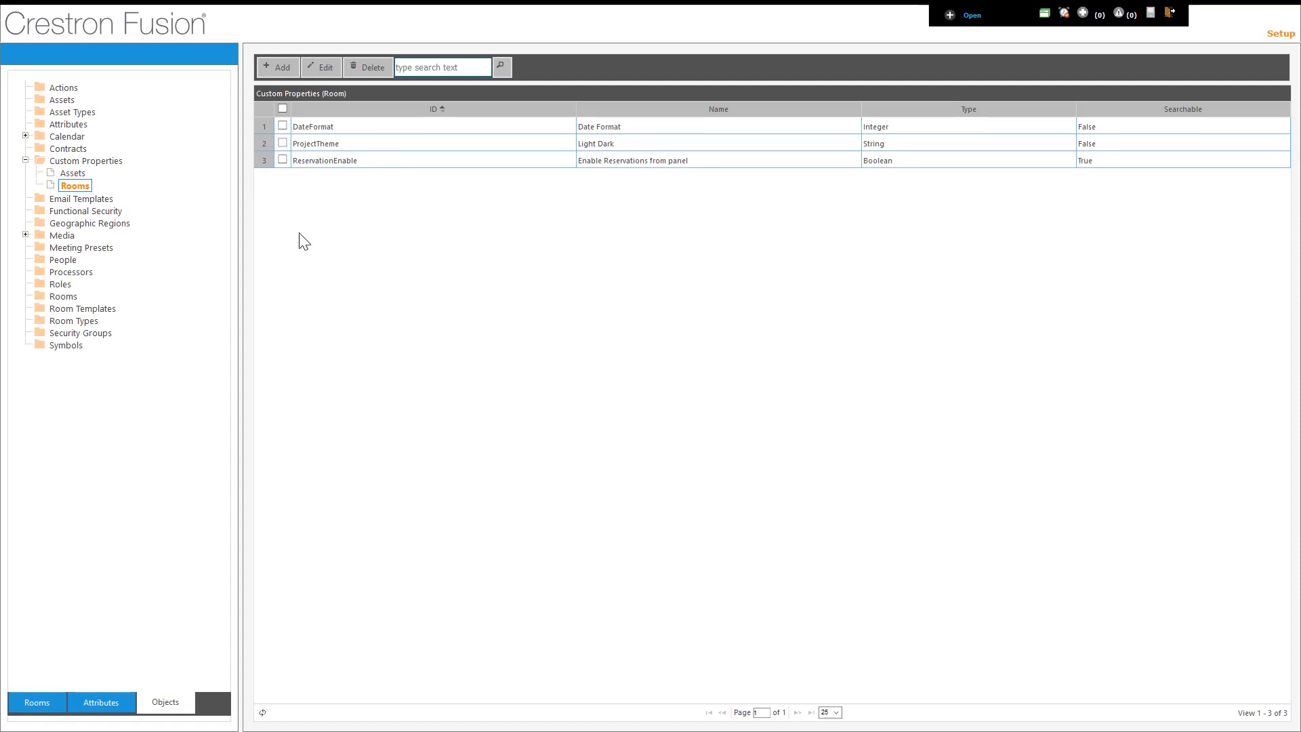
click(274, 69)
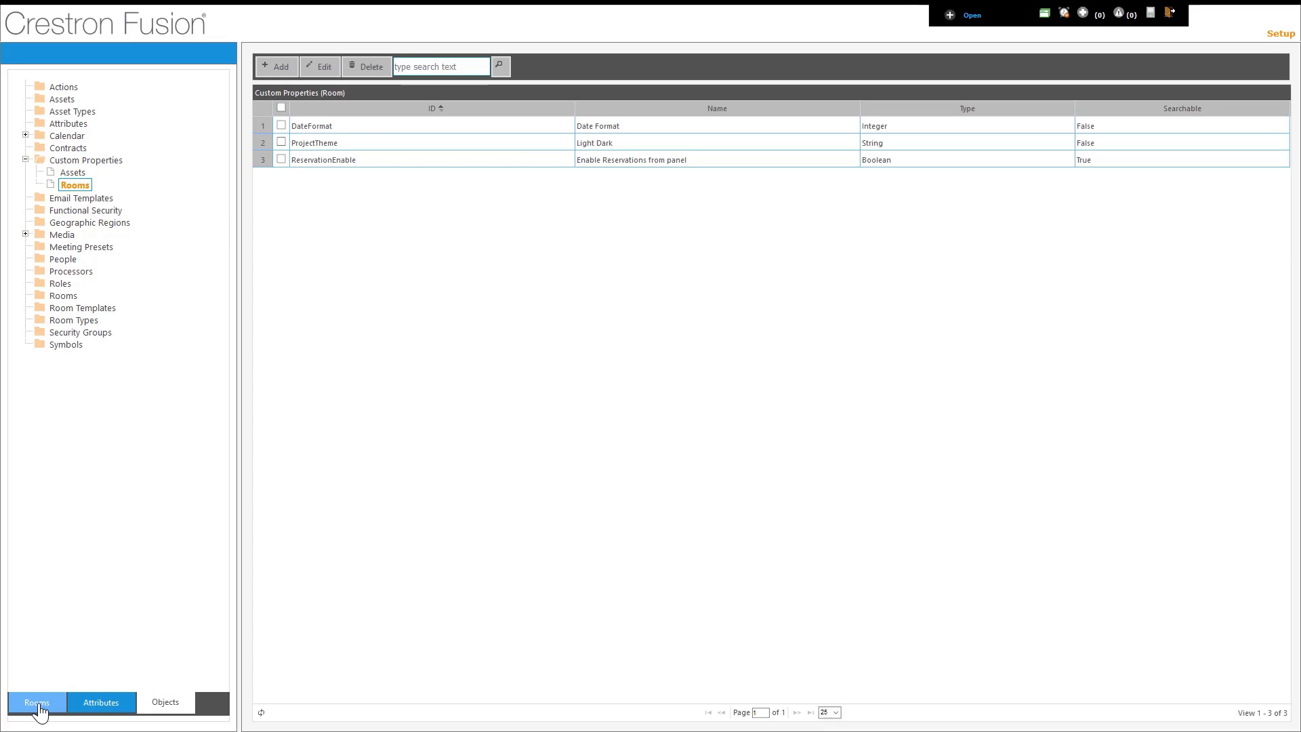
click(37, 702)
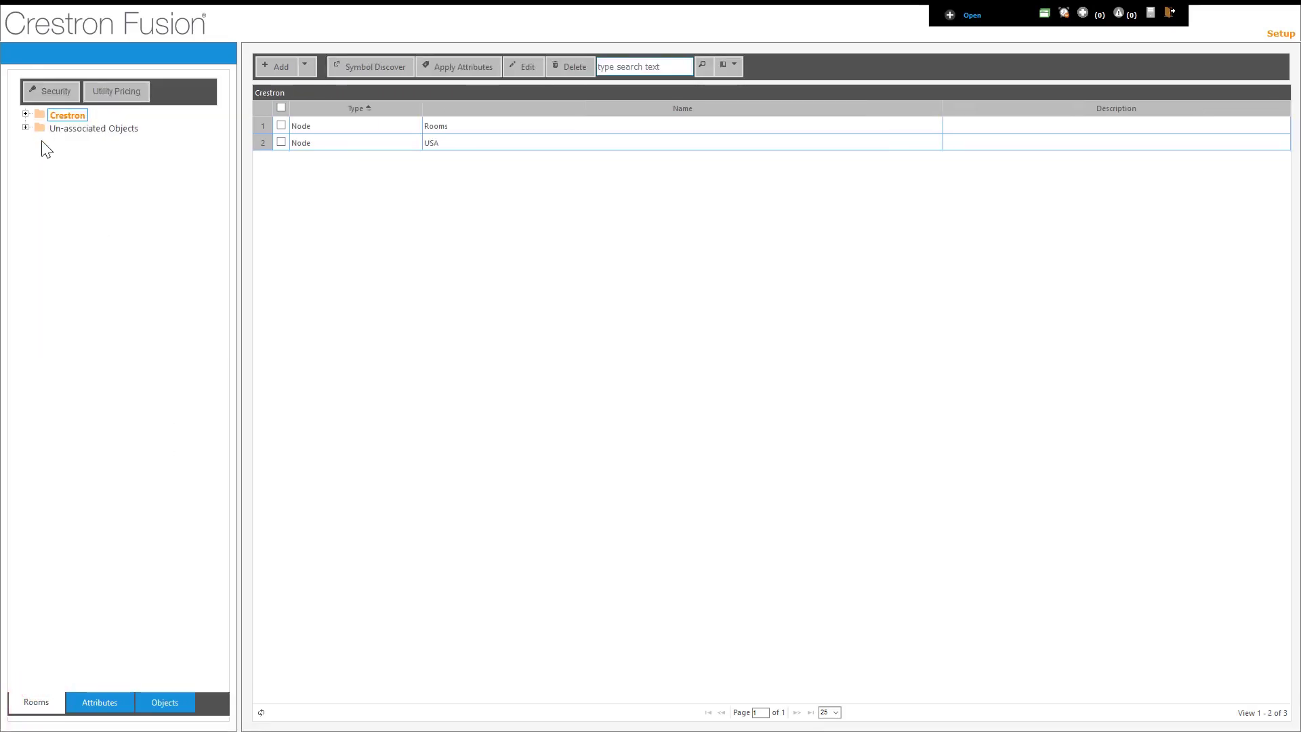
Open room Student 00-Pro3 under Crestron > USA > Plano and show its custom properties.
click(25, 114)
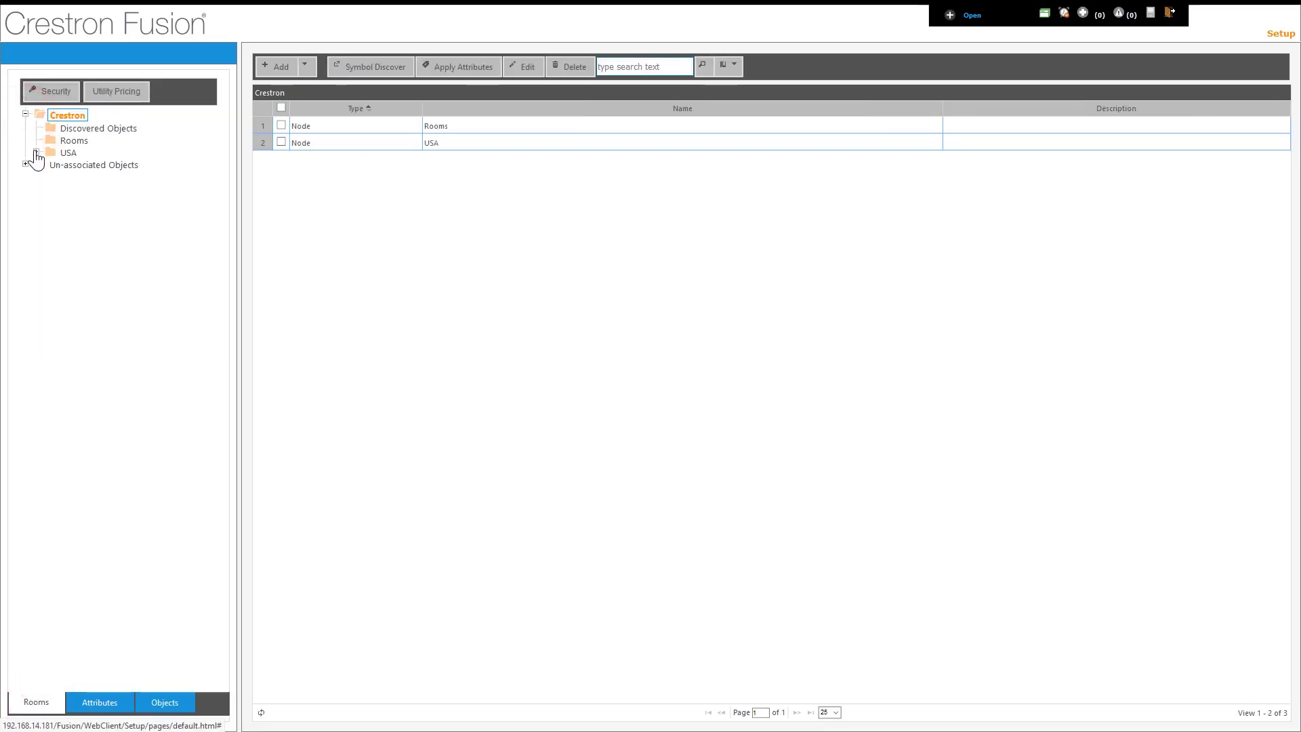
click(36, 151)
click(48, 176)
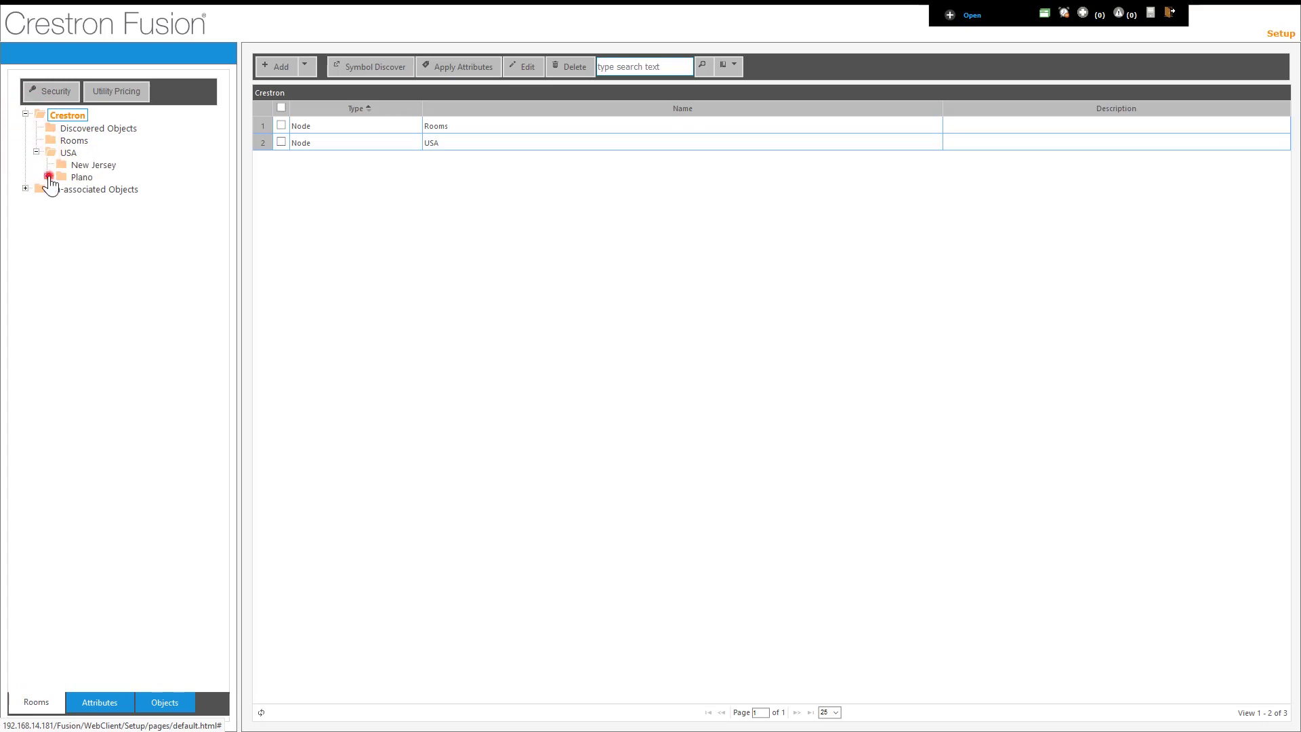
click(102, 191)
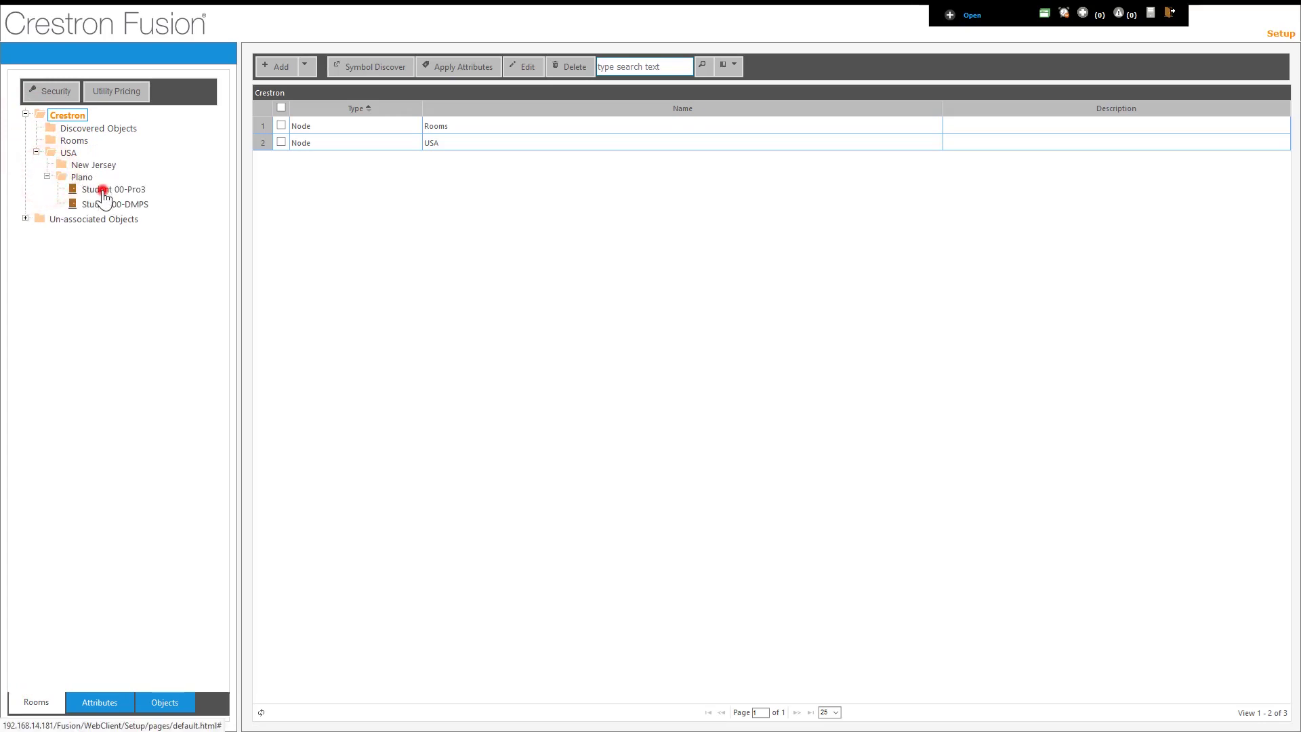
double_click(102, 190)
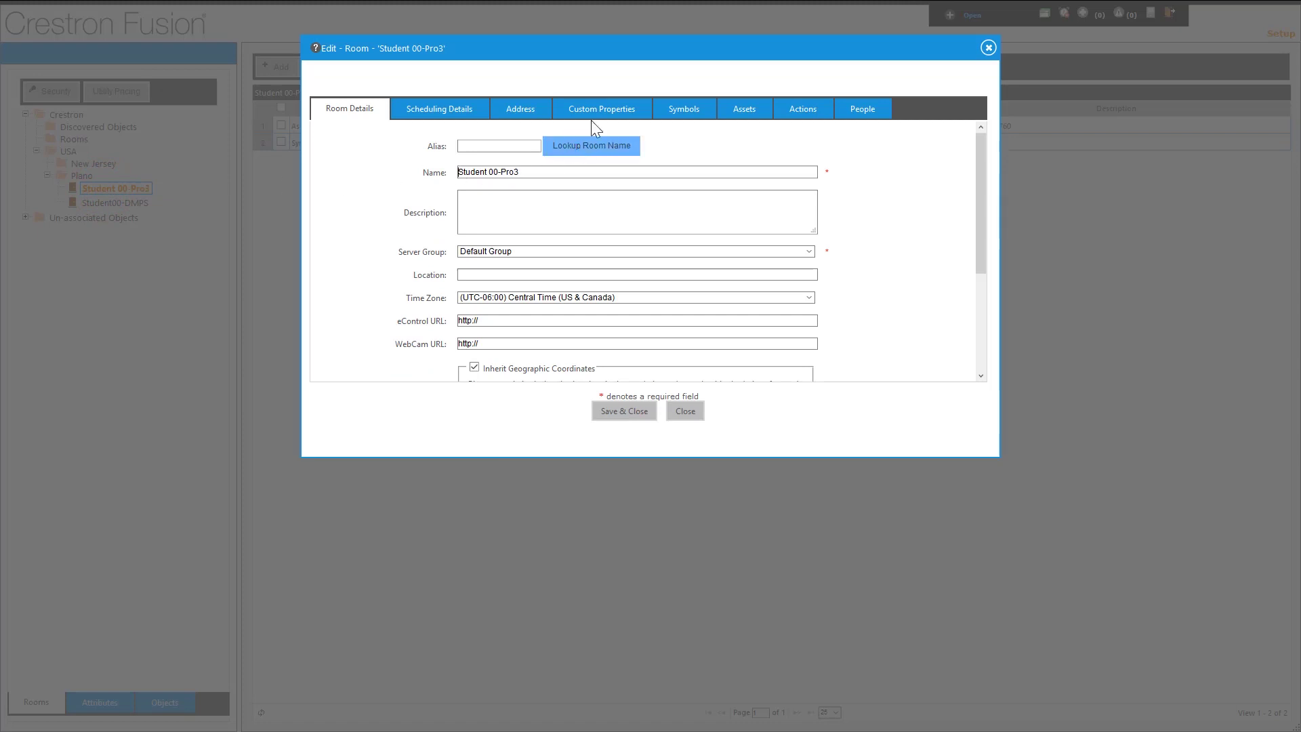
click(595, 110)
Set Date Format to 1, enable panel reservations, set Light Dark to Light, and save.
click(517, 138)
key(BackSpace)
text(1)
click(509, 158)
click(519, 179)
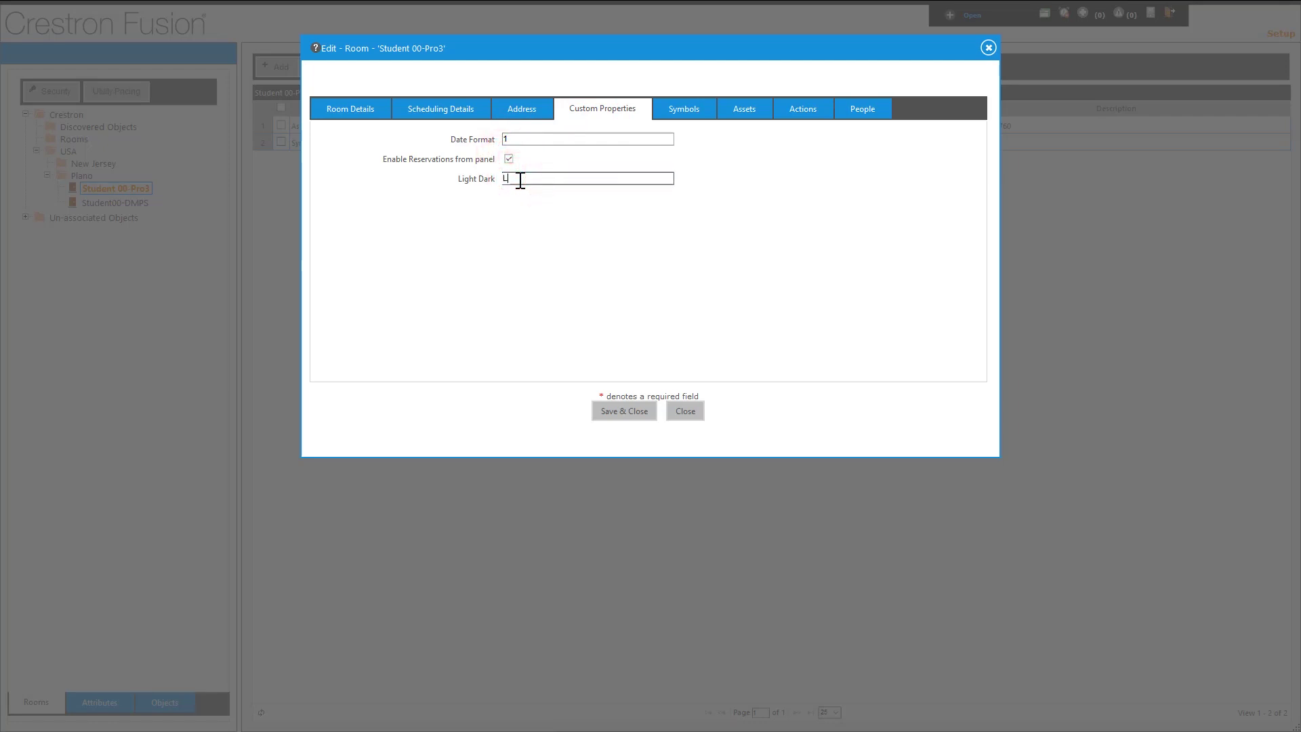
text(Light)
click(618, 412)
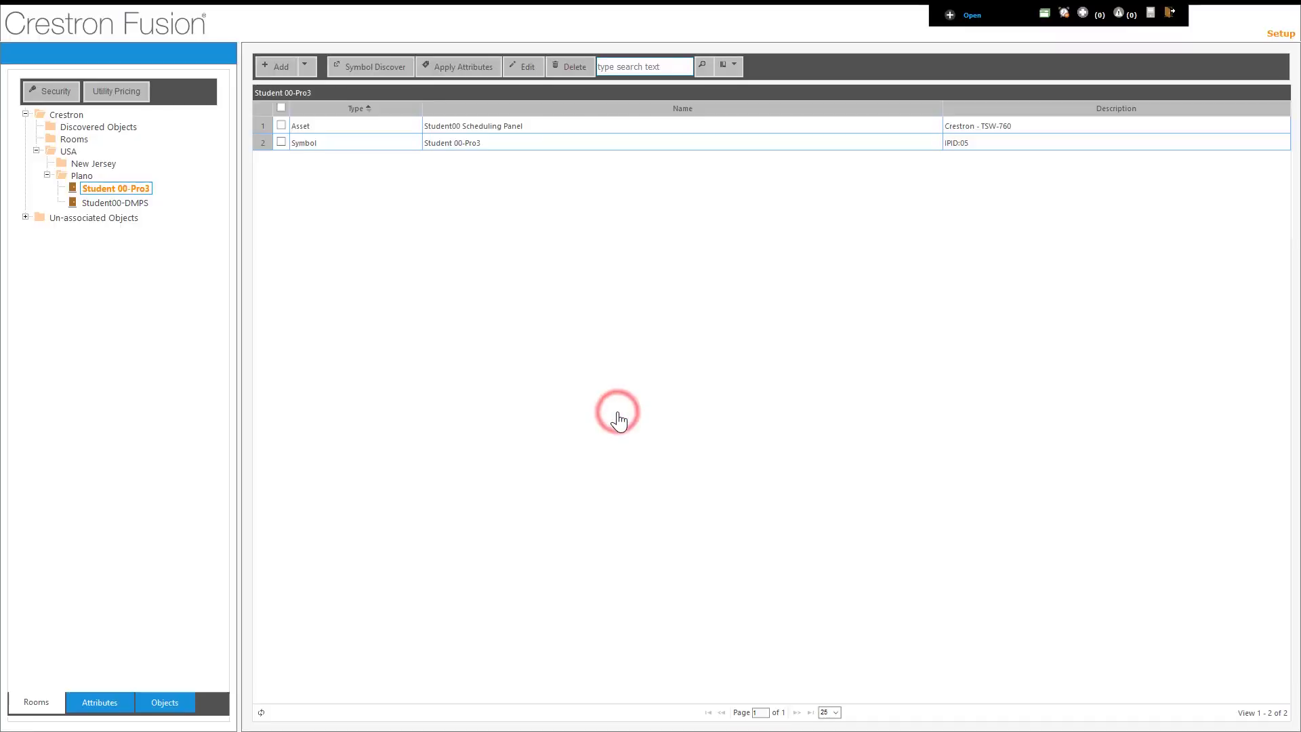